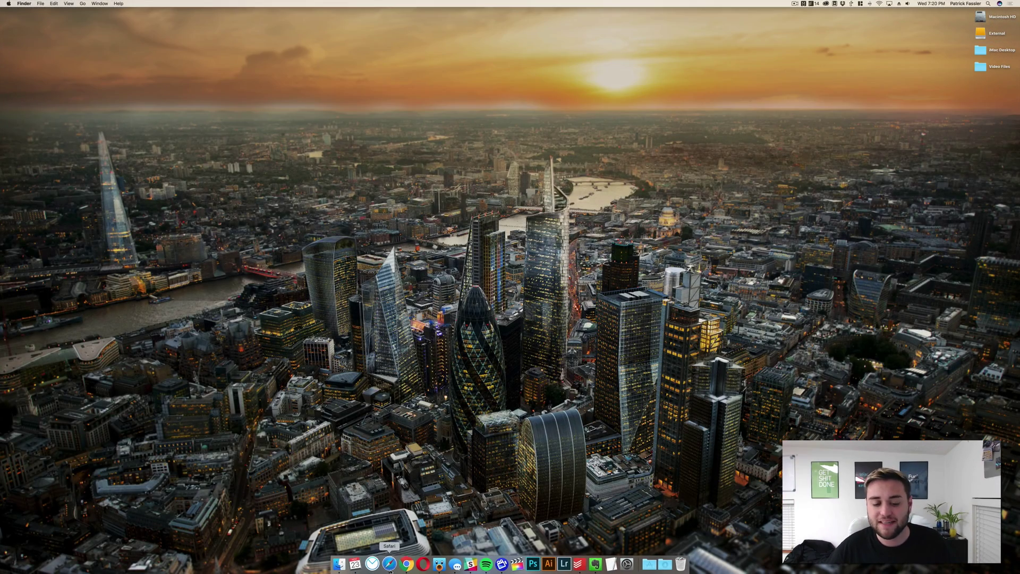
- Download the Minecraft 1.11 Forge installer in Safari, skipping the AdFoc.us ad and closing its tab
{"action": "left_click", "coordinate": [389, 564]}
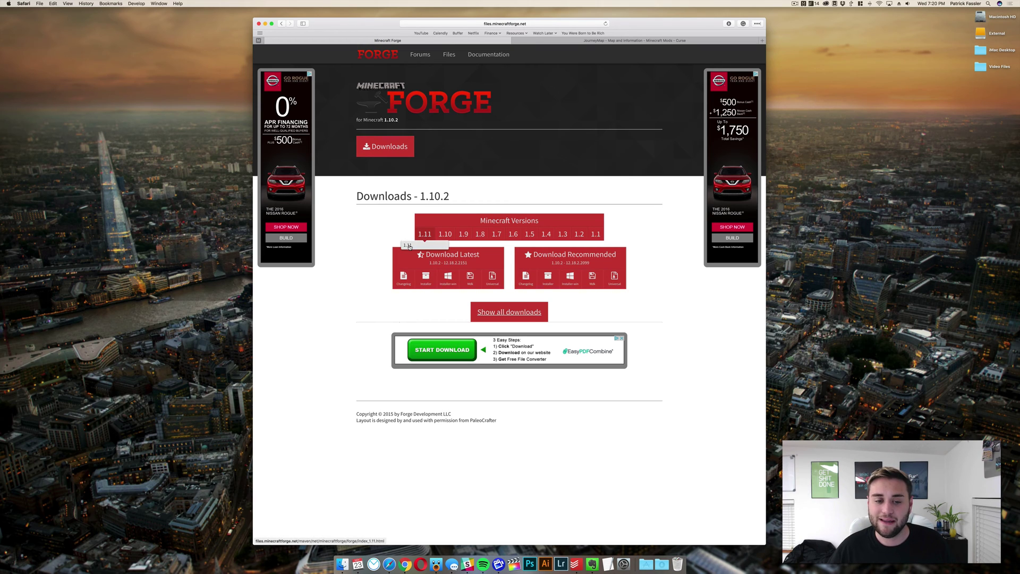
{"action": "left_click", "coordinate": [423, 236]}
{"action": "mouse_move", "coordinate": [444, 241]}
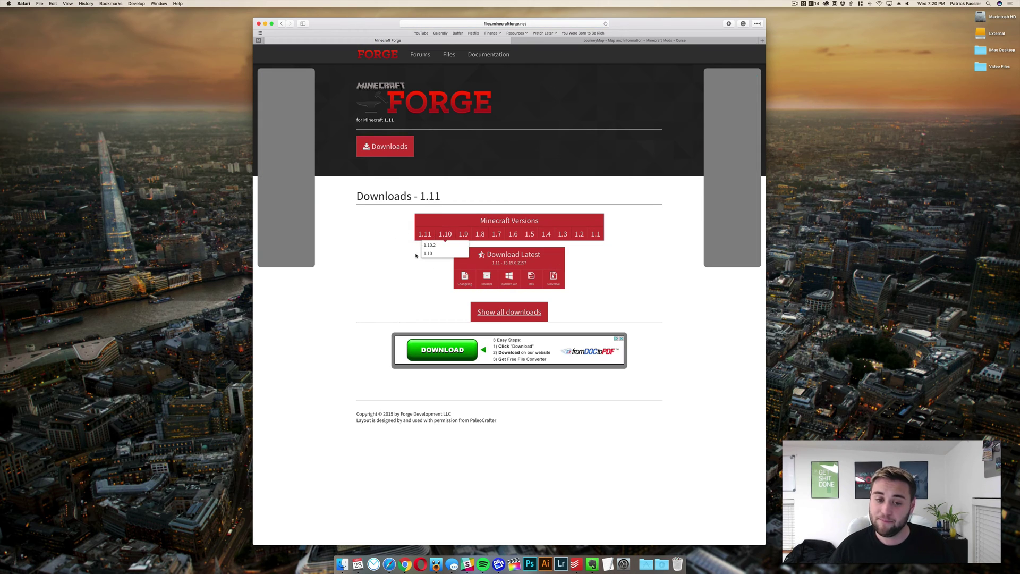
{"action": "left_click", "coordinate": [488, 279]}
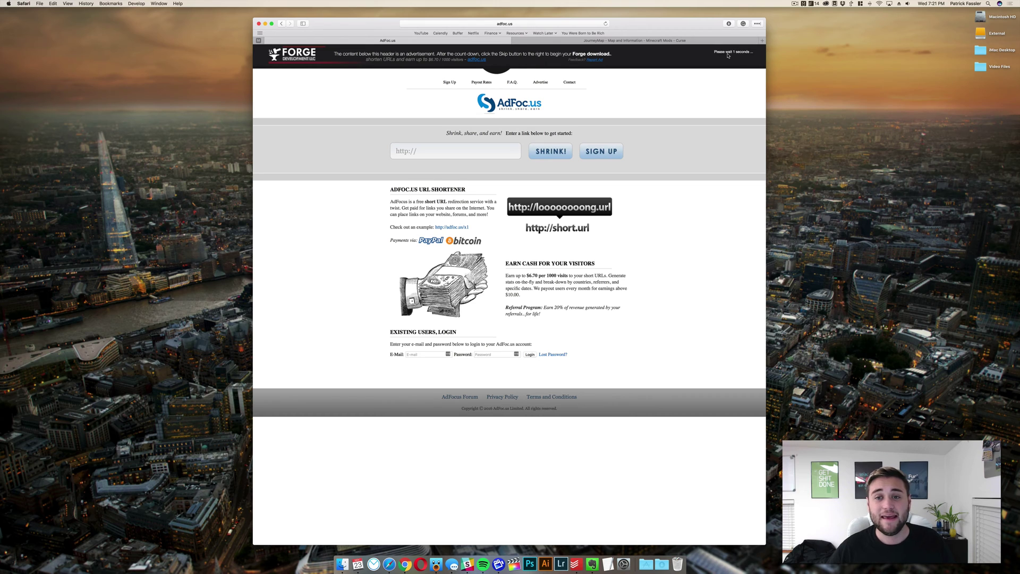
{"action": "left_click", "coordinate": [728, 55]}
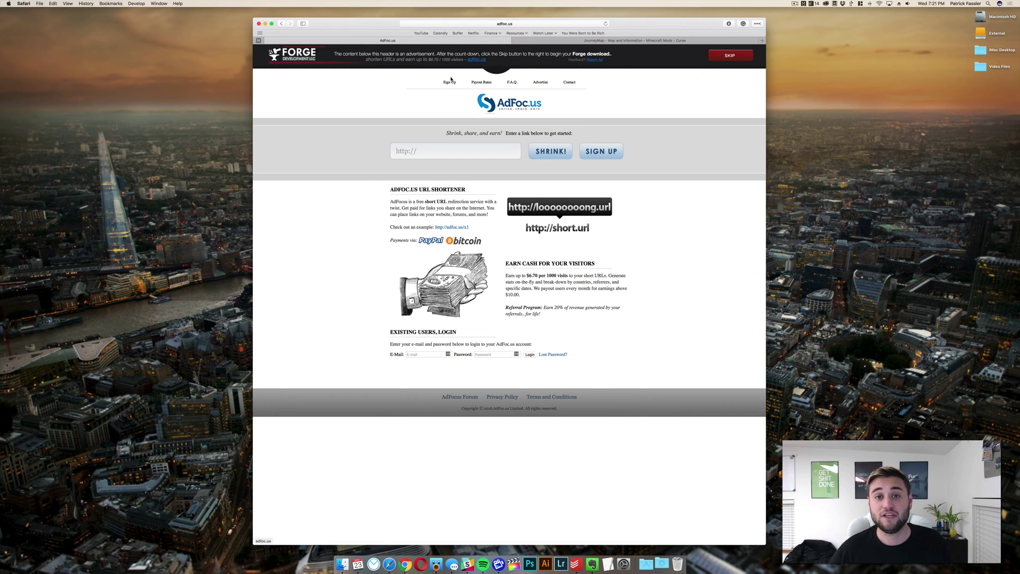
{"action": "left_click", "coordinate": [269, 40]}
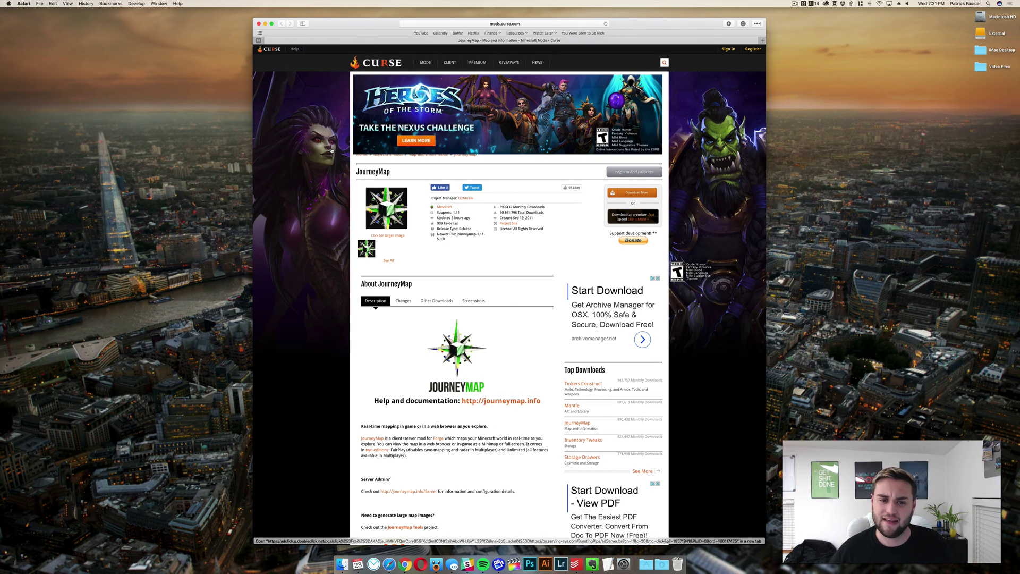
- Download journeymap-1.11-5.3.0 from the JourneyMap page's Other Downloads list
{"action": "scroll", "coordinate": [341, 175], "scroll_direction": "down", "scroll_amount": 1}
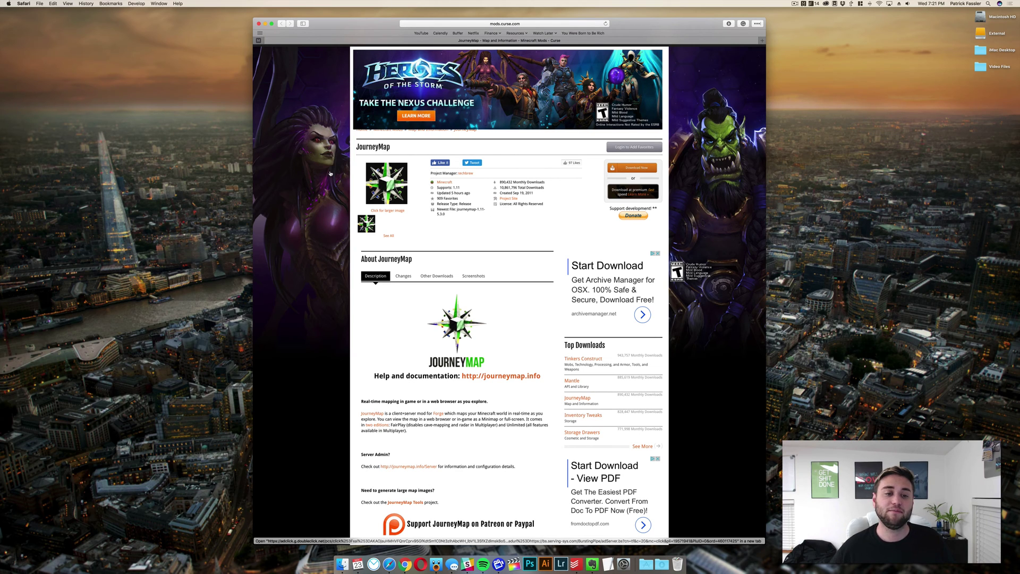
{"action": "scroll", "coordinate": [373, 162], "scroll_direction": "down", "scroll_amount": 1}
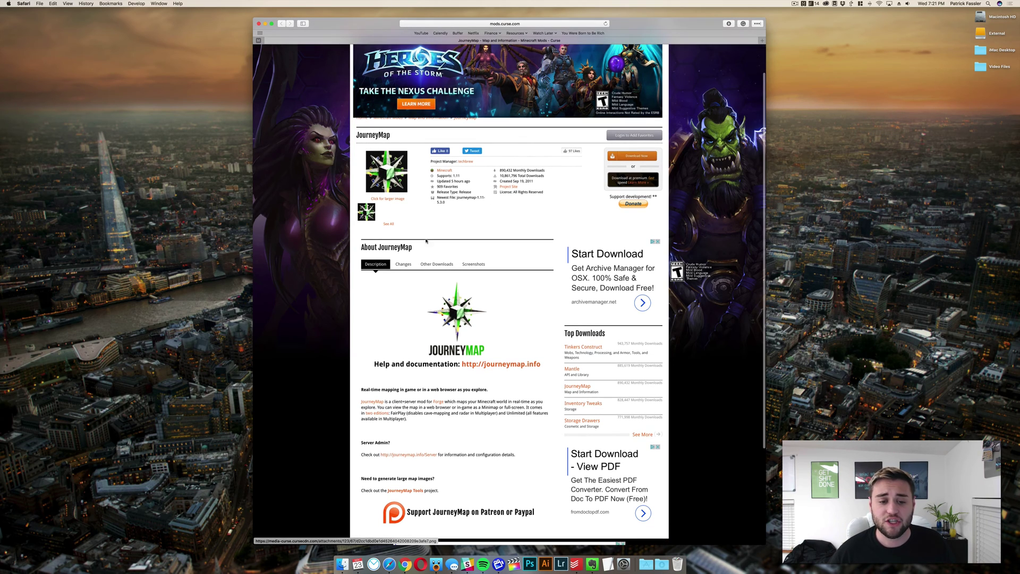
{"action": "left_click", "coordinate": [435, 265]}
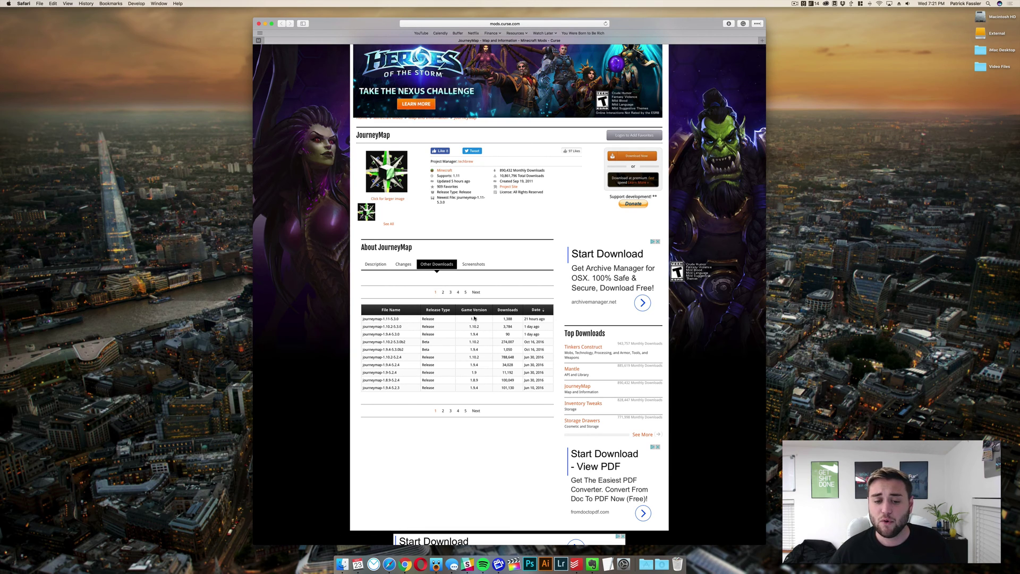
{"action": "left_click", "coordinate": [381, 319]}
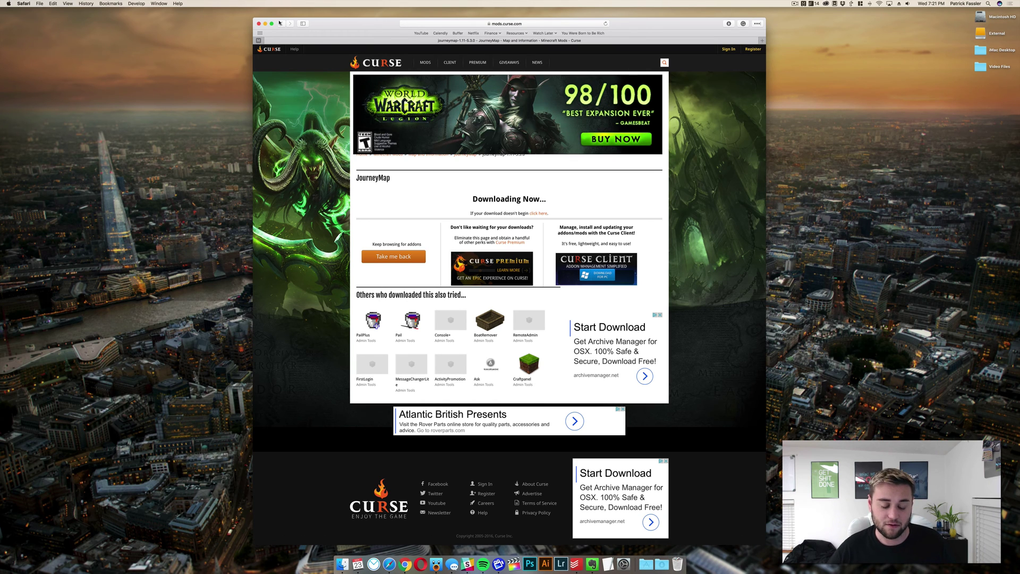
- Move the JourneyMap and Forge installer jars from Downloads to the desktop and open the Forge installer
{"action": "key", "text": "cmd+h"}
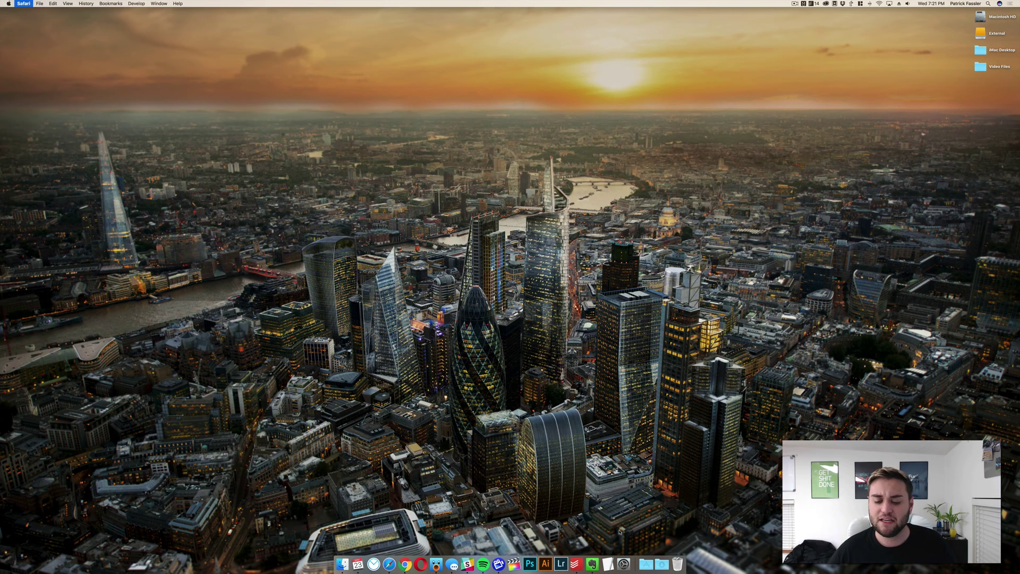
{"action": "left_click", "coordinate": [663, 564]}
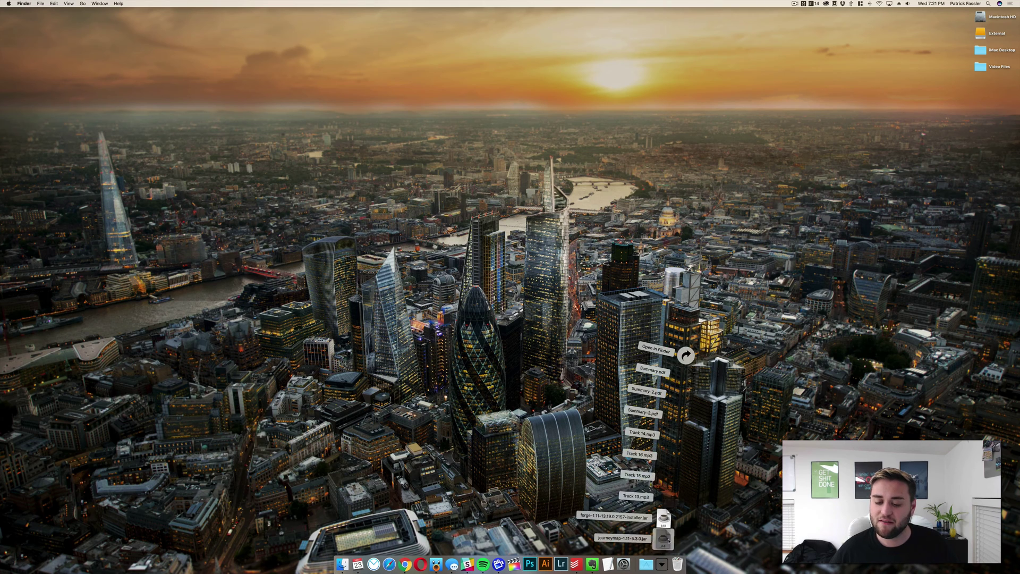
{"action": "left_click_drag", "start_coordinate": [664, 529], "coordinate": [891, 415]}
{"action": "left_click", "coordinate": [663, 564]}
{"action": "left_click_drag", "start_coordinate": [664, 529], "coordinate": [932, 169]}
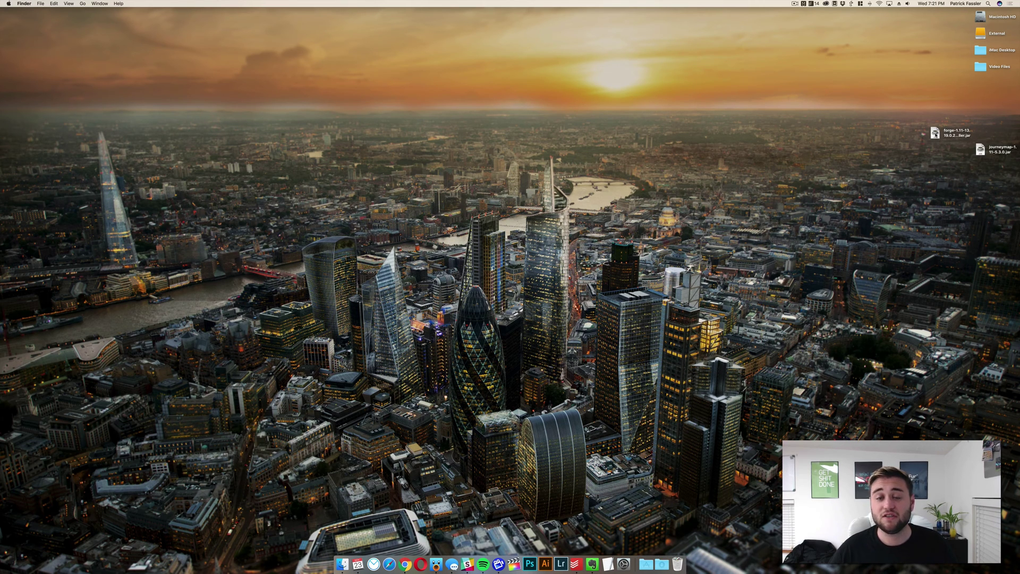
{"action": "left_click", "coordinate": [935, 133]}
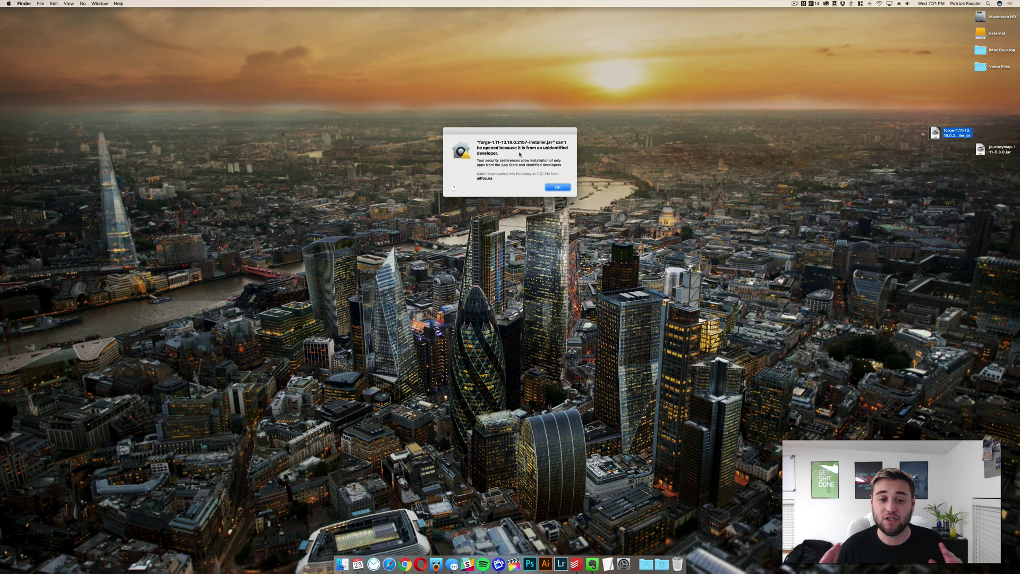
- Allow the blocked Forge installer with Open Anyway in Security & Privacy
{"action": "left_click", "coordinate": [558, 187]}
{"action": "left_click", "coordinate": [624, 562]}
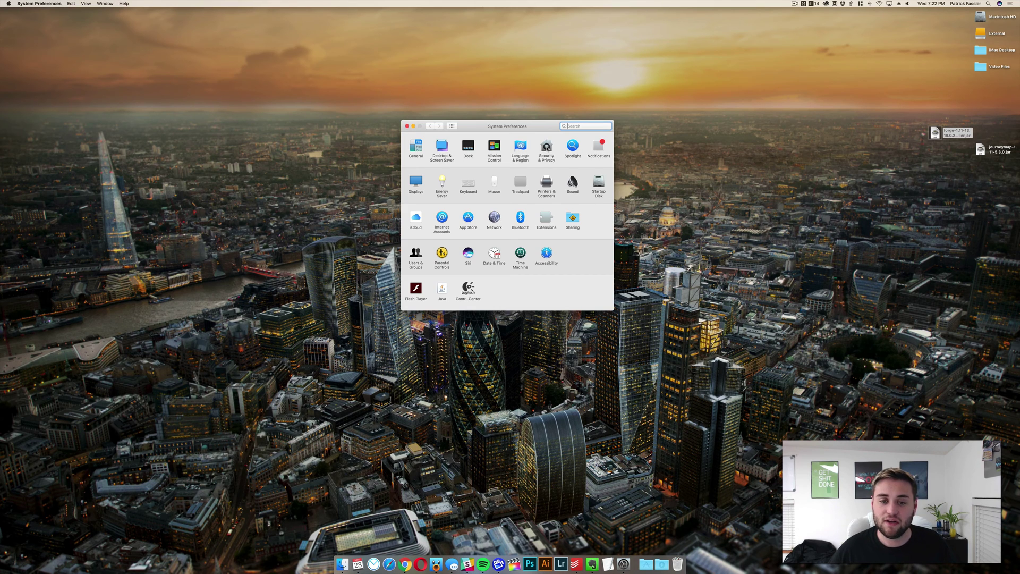
{"action": "left_click", "coordinate": [546, 148]}
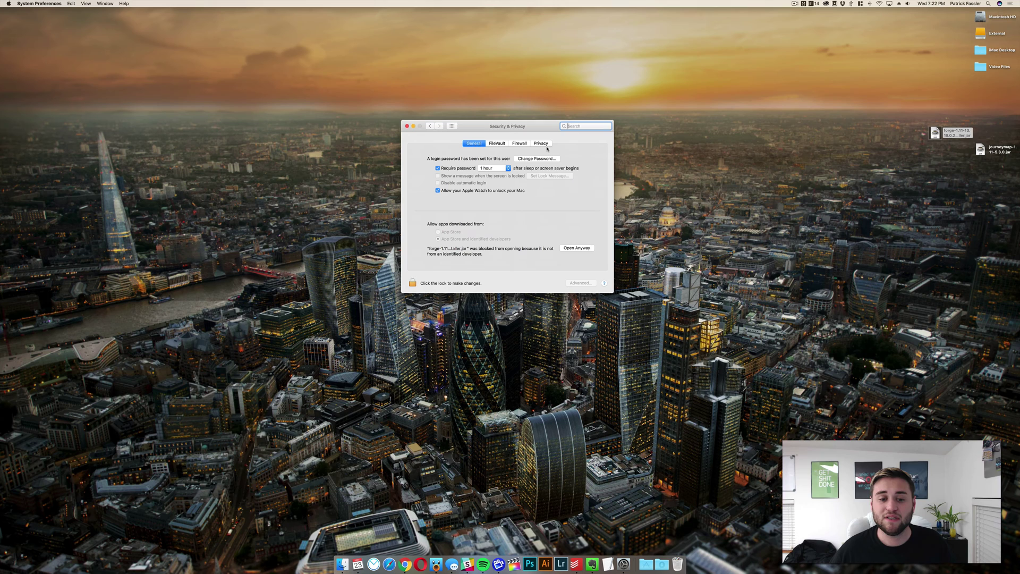
{"action": "left_click", "coordinate": [577, 248]}
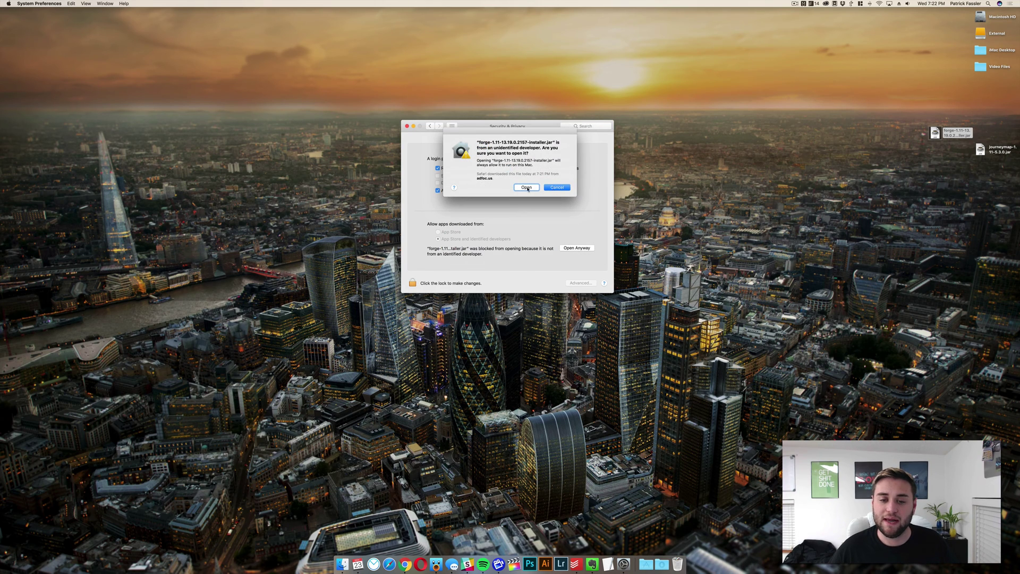
{"action": "left_click", "coordinate": [526, 188]}
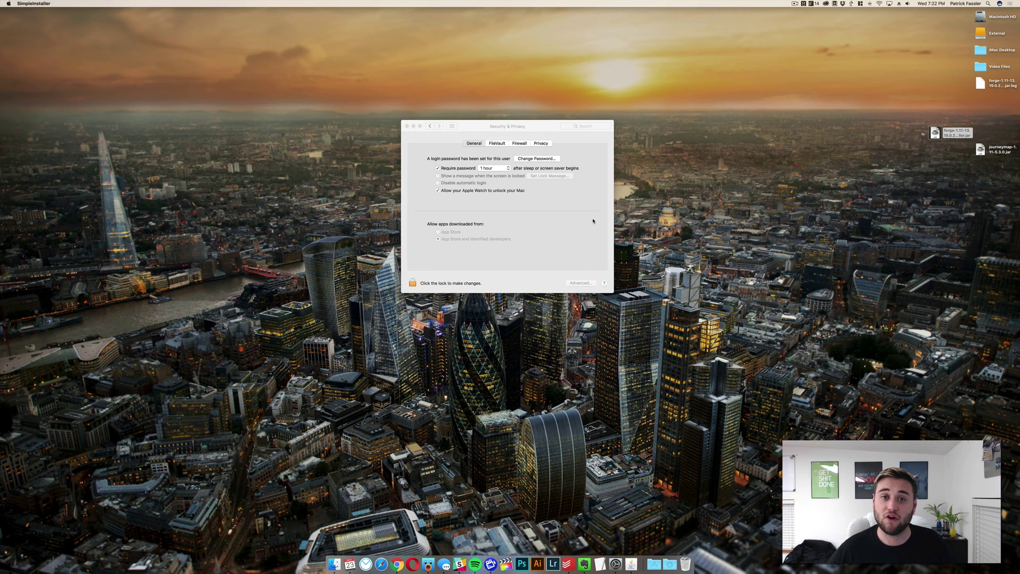
{"action": "left_click", "coordinate": [469, 163]}
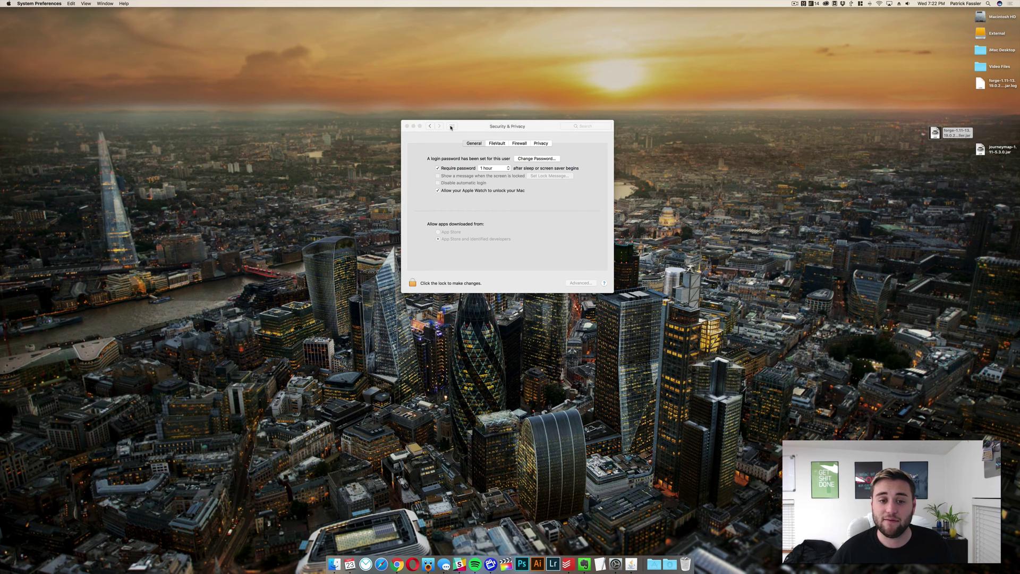
- Quit System Preferences and install the Forge 1.11-13.19.0.2157 client profile into the launcher
{"action": "left_click", "coordinate": [452, 126]}
{"action": "key", "text": "cmd+q"}
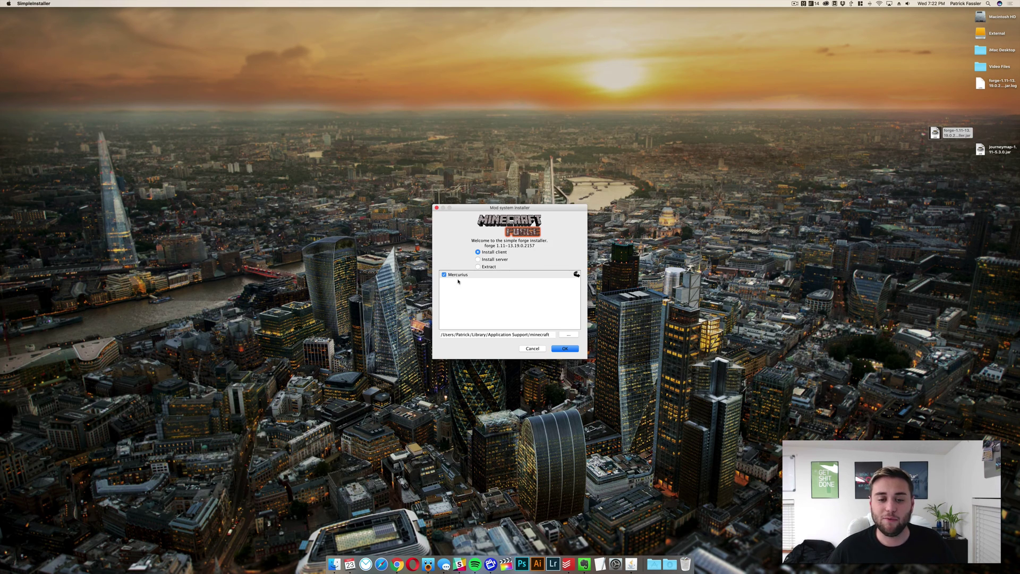
{"action": "left_click", "coordinate": [567, 349]}
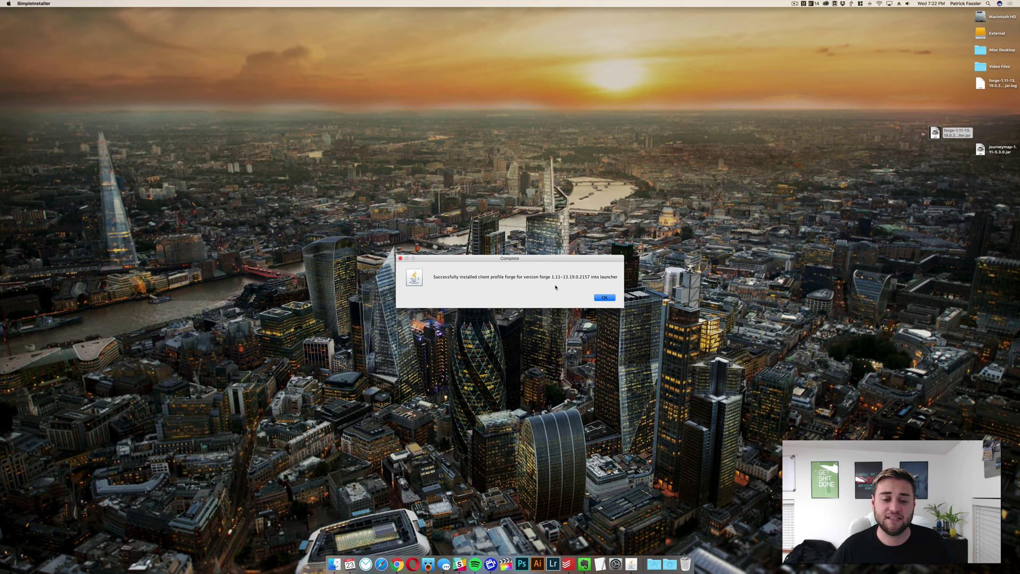
{"action": "left_click", "coordinate": [609, 297]}
{"action": "left_click", "coordinate": [623, 281]}
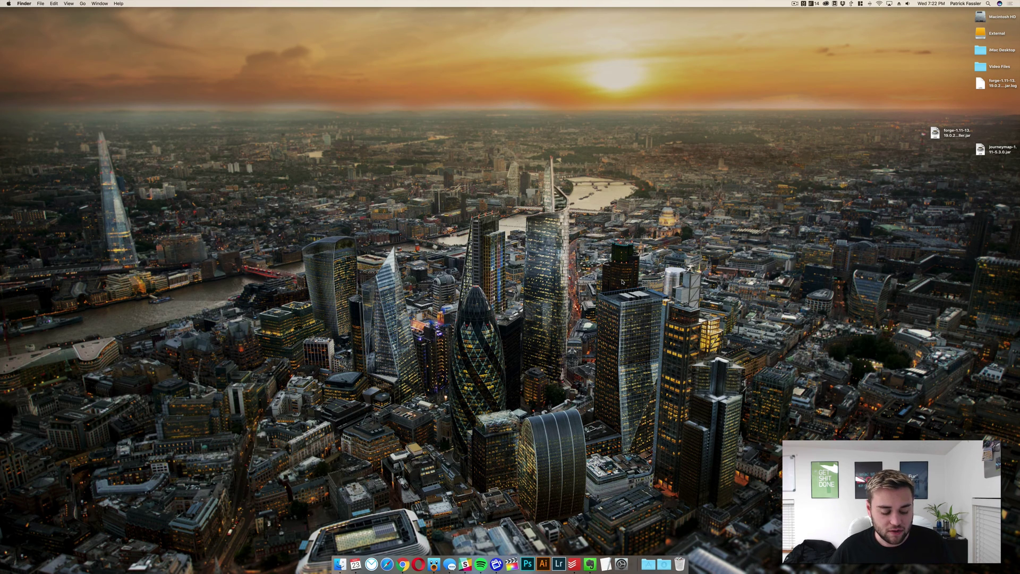
- Jump to the ~/Library/Application Support/ folder in Finder
{"action": "key", "text": "super+shift+g"}
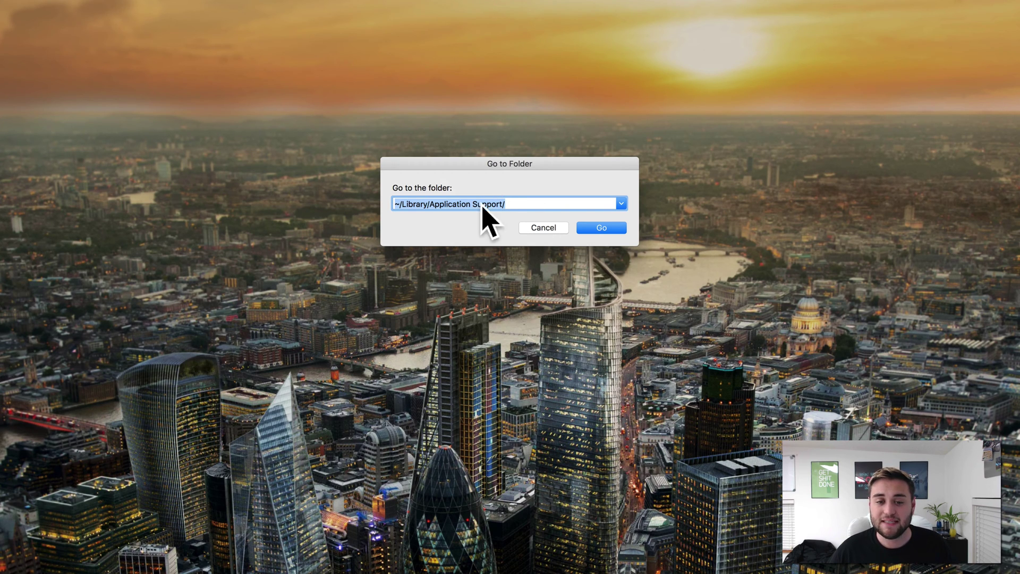
{"action": "left_click", "coordinate": [601, 227]}
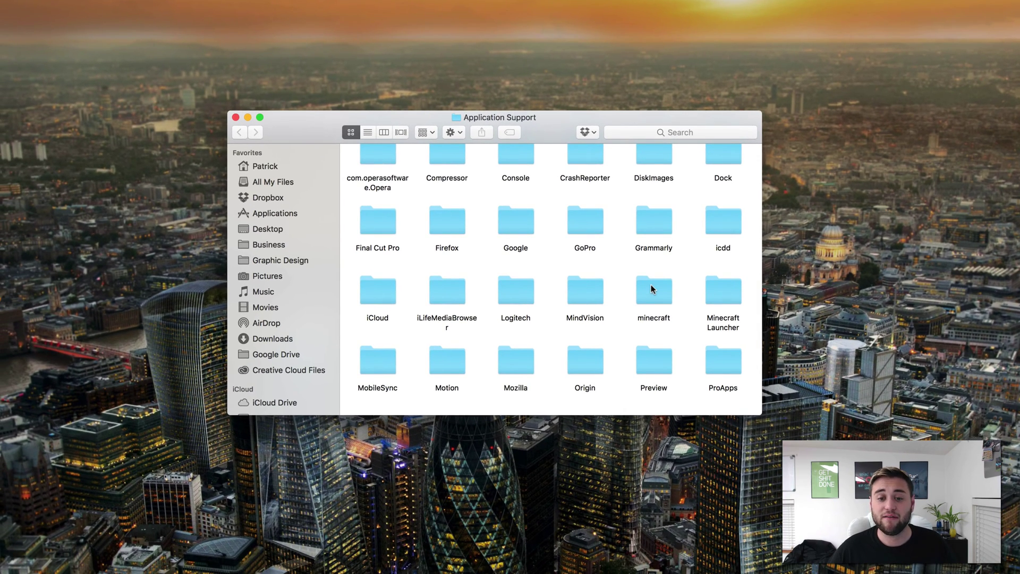
- Open the minecraft folder and delete its old mods folder
{"action": "double_click", "coordinate": [652, 286]}
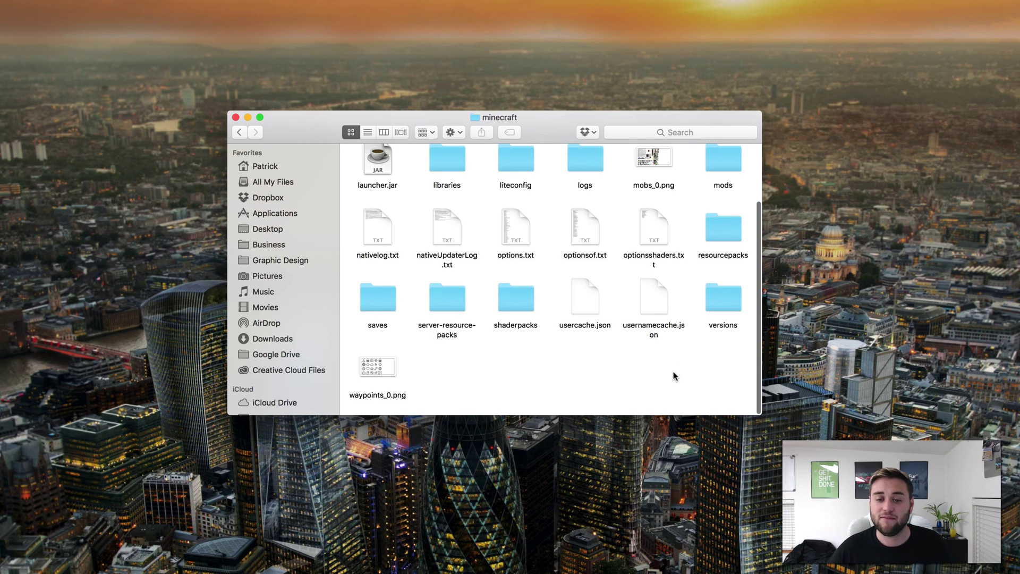
{"action": "scroll", "coordinate": [674, 369], "scroll_direction": "down", "scroll_amount": 2}
{"action": "left_click", "coordinate": [735, 244]}
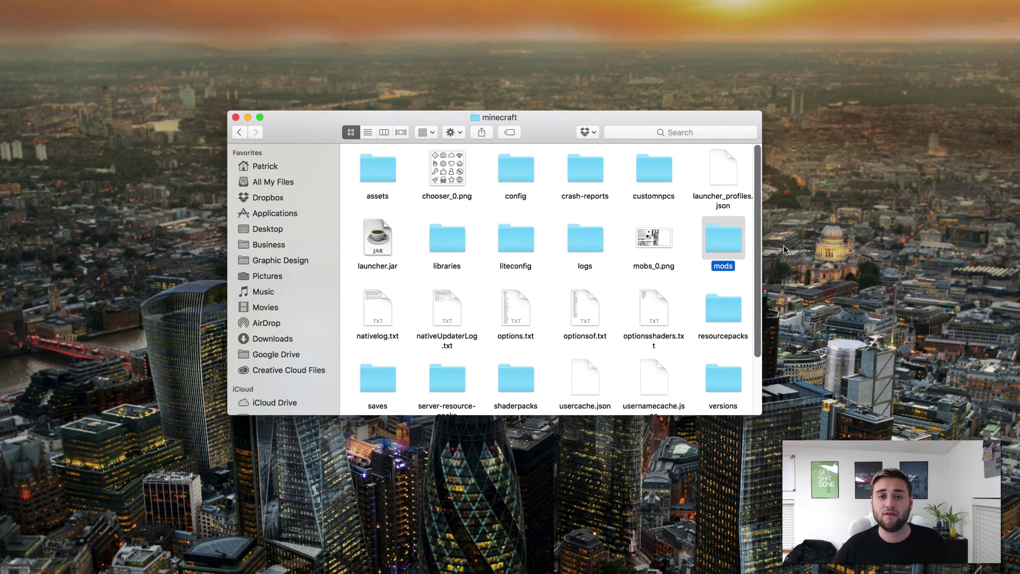
{"action": "key", "text": "super+BackSpace"}
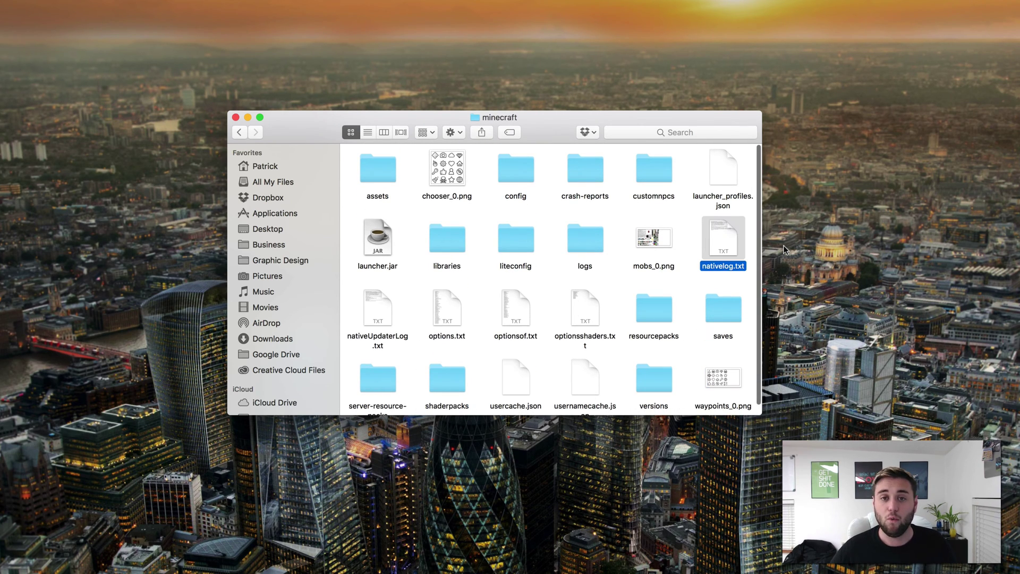
{"action": "left_click", "coordinate": [697, 291]}
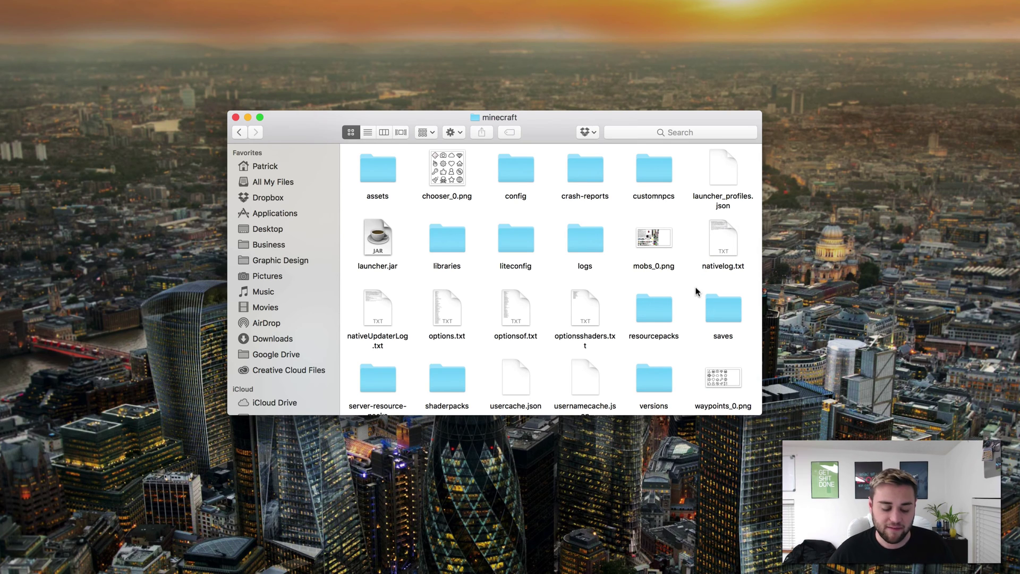
- Create a new mods folder and move journeymap-1.11-5.3.0.jar into it from the desktop
{"action": "key", "text": "shift+super+n"}
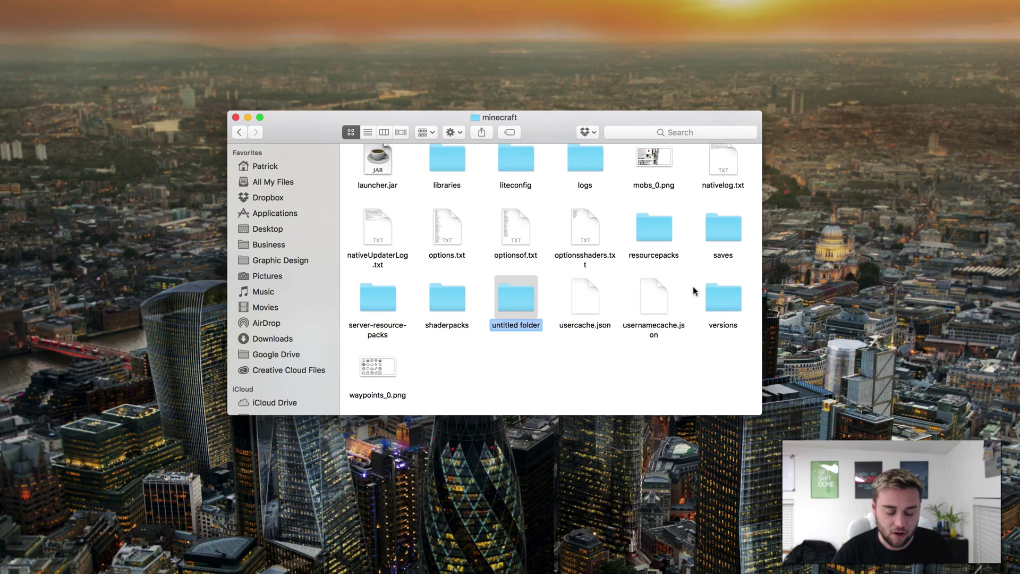
{"action": "type", "text": "mods"}
{"action": "key", "text": "Return"}
{"action": "scroll", "coordinate": [697, 231], "scroll_direction": "up", "scroll_amount": 3}
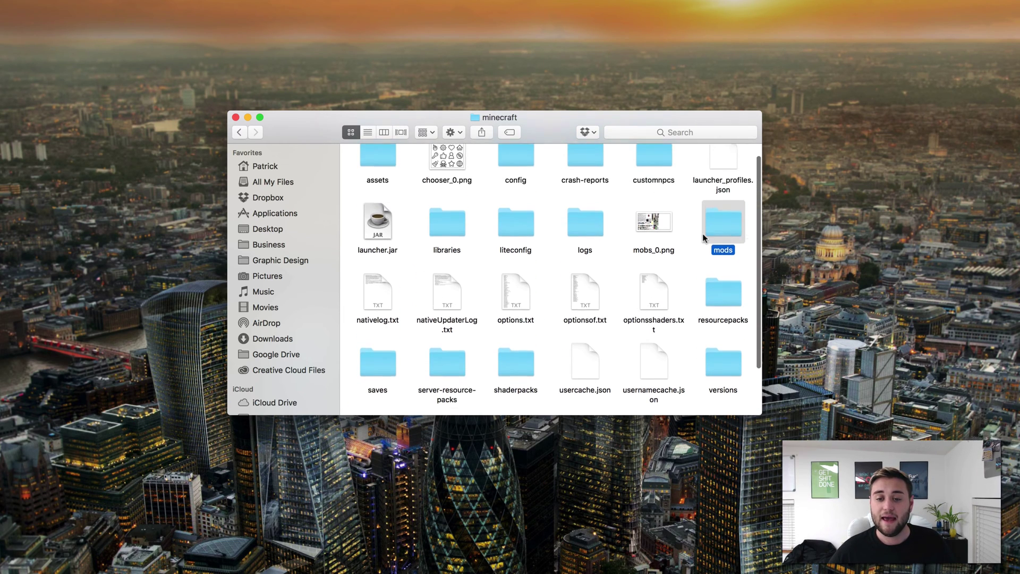
{"action": "left_click", "coordinate": [942, 214]}
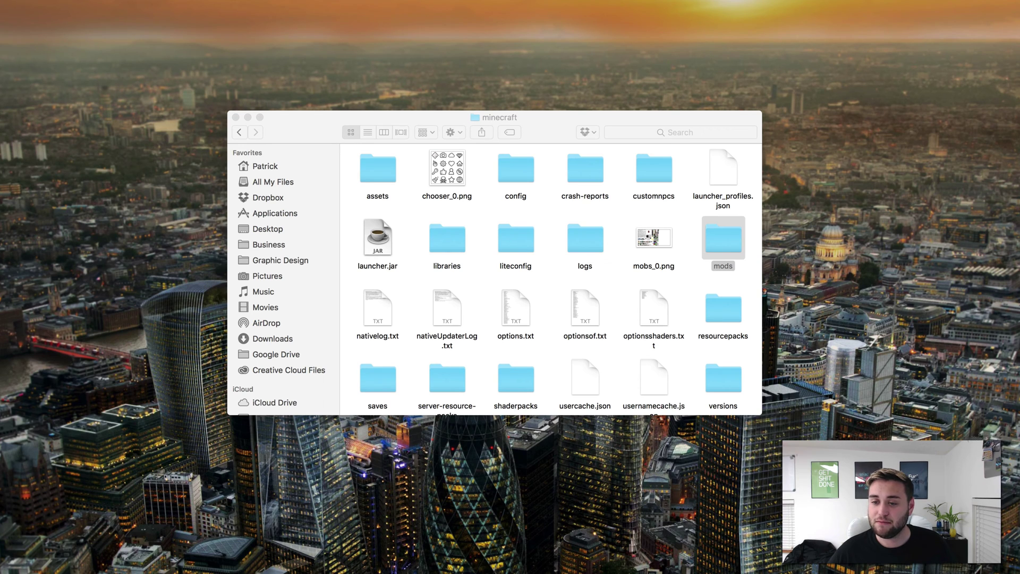
{"action": "left_click_drag", "start_coordinate": [943, 214], "coordinate": [723, 239]}
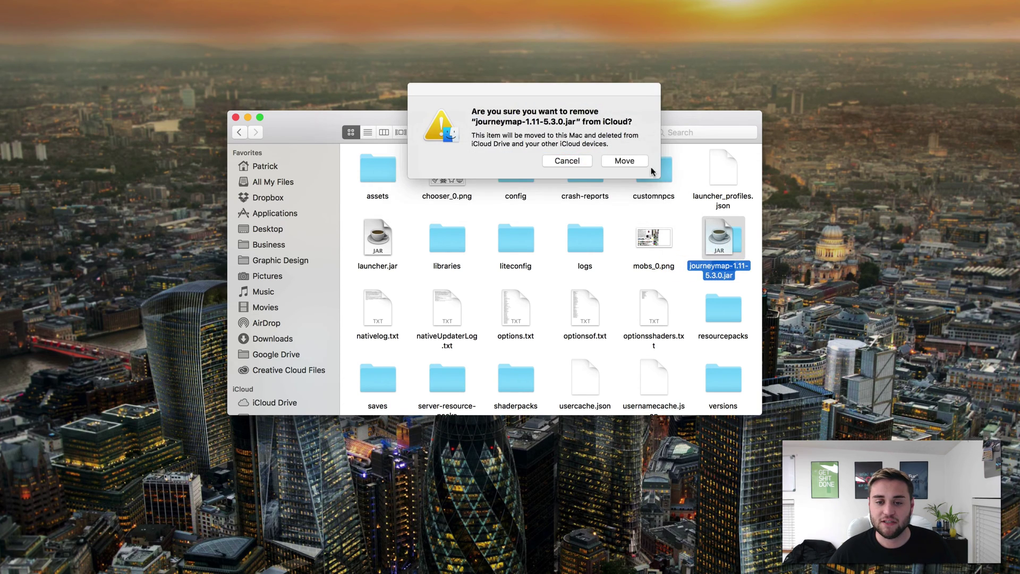
{"action": "left_click", "coordinate": [637, 159]}
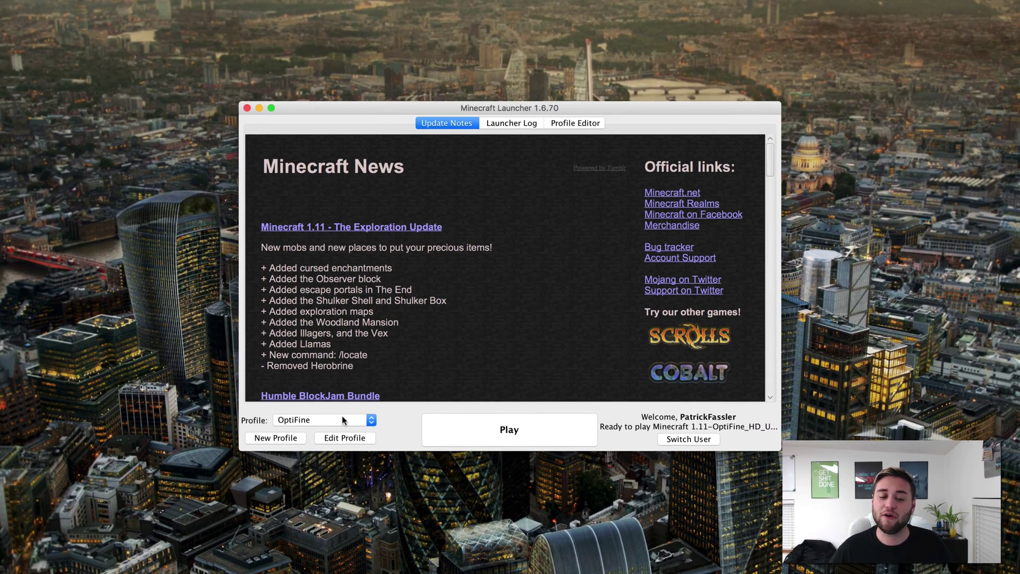
- Choose the forge profile in Minecraft Launcher and launch the game
{"action": "left_click", "coordinate": [343, 420]}
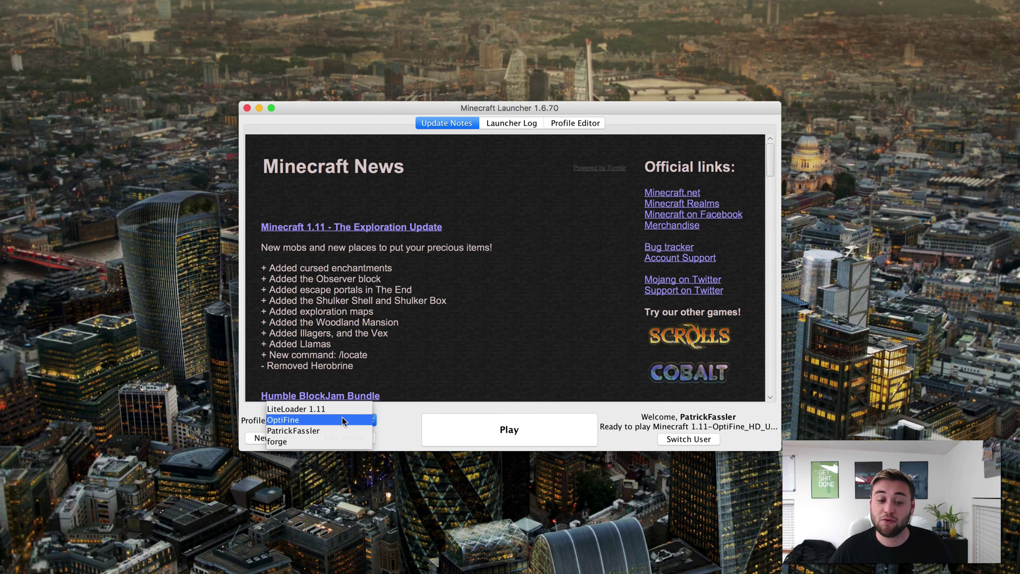
{"action": "left_click", "coordinate": [322, 451]}
{"action": "left_click", "coordinate": [291, 420]}
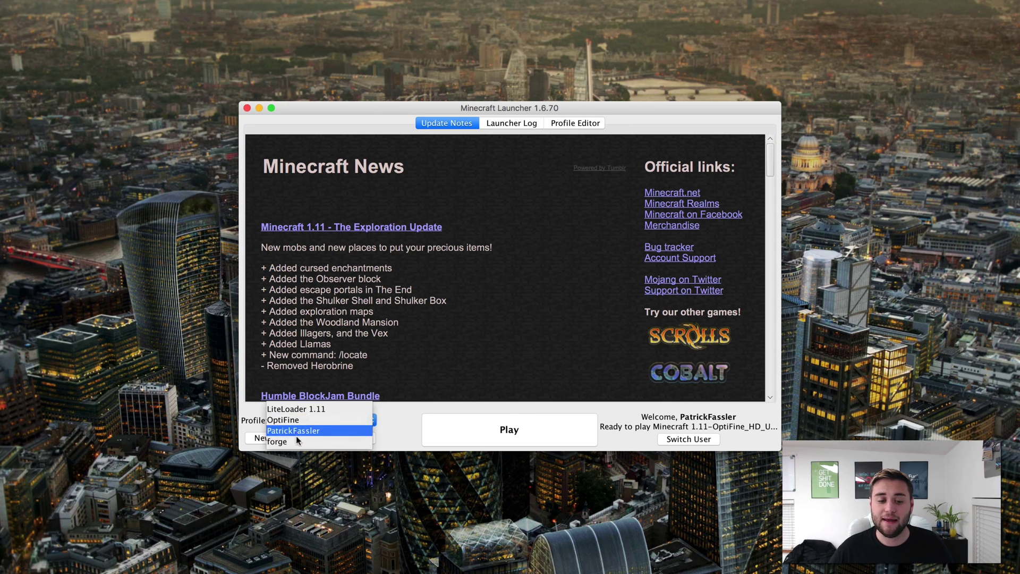
{"action": "left_click", "coordinate": [295, 442]}
{"action": "left_click", "coordinate": [486, 434]}
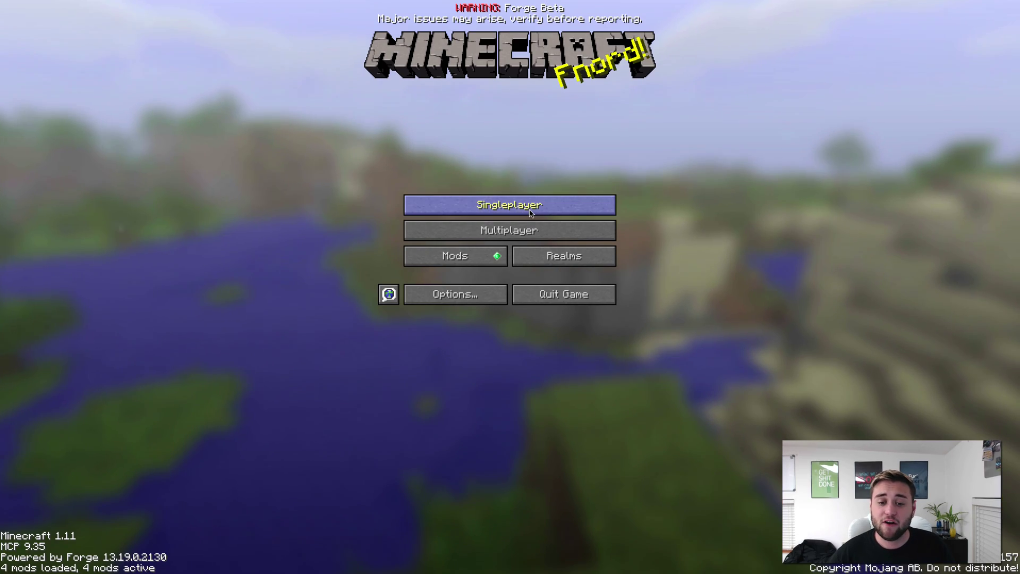
- Load the singleplayer world 'A Mole in the New World'
{"action": "left_click", "coordinate": [509, 205]}
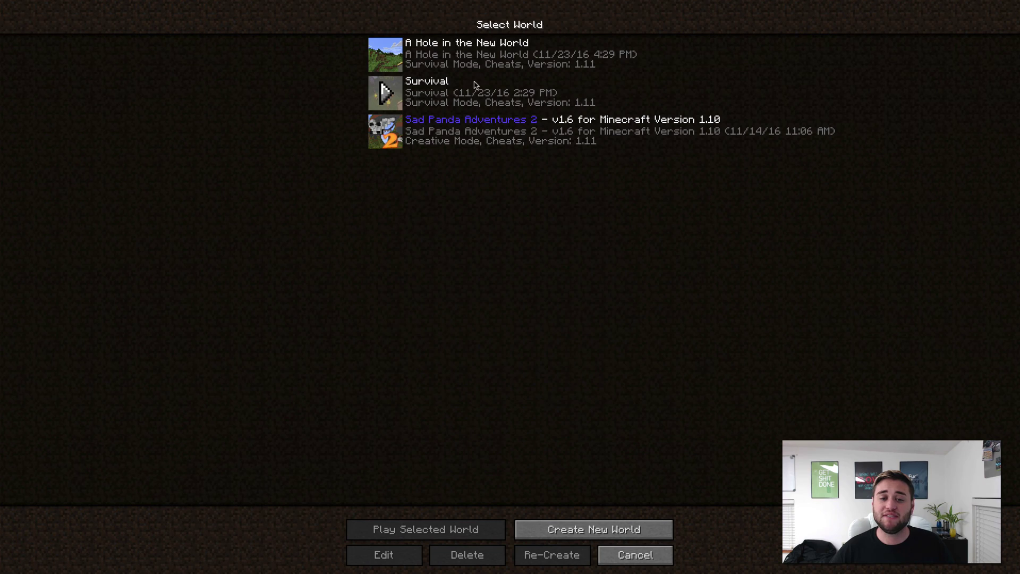
{"action": "double_click", "coordinate": [491, 54]}
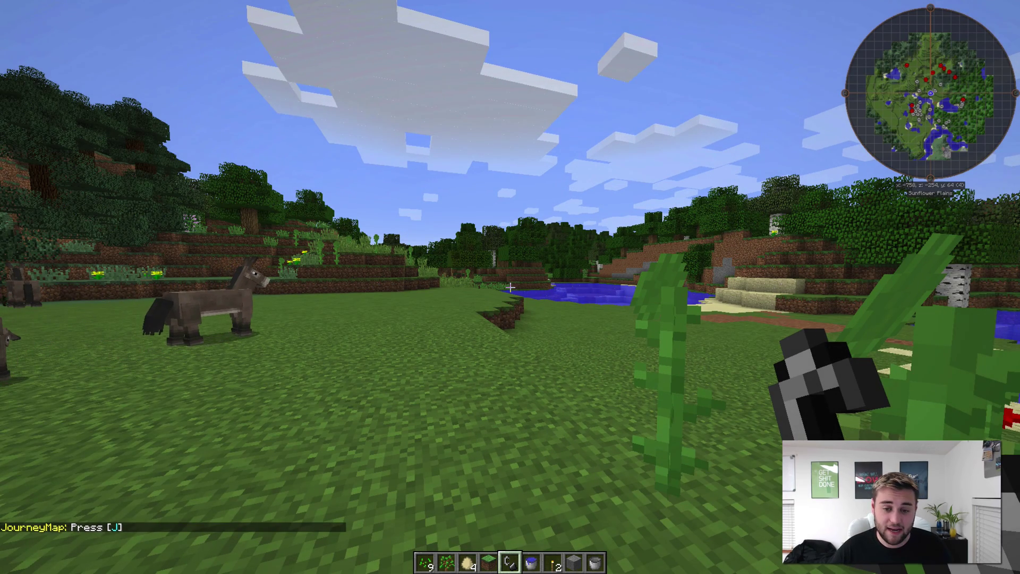
{"action": "key", "text": "j"}
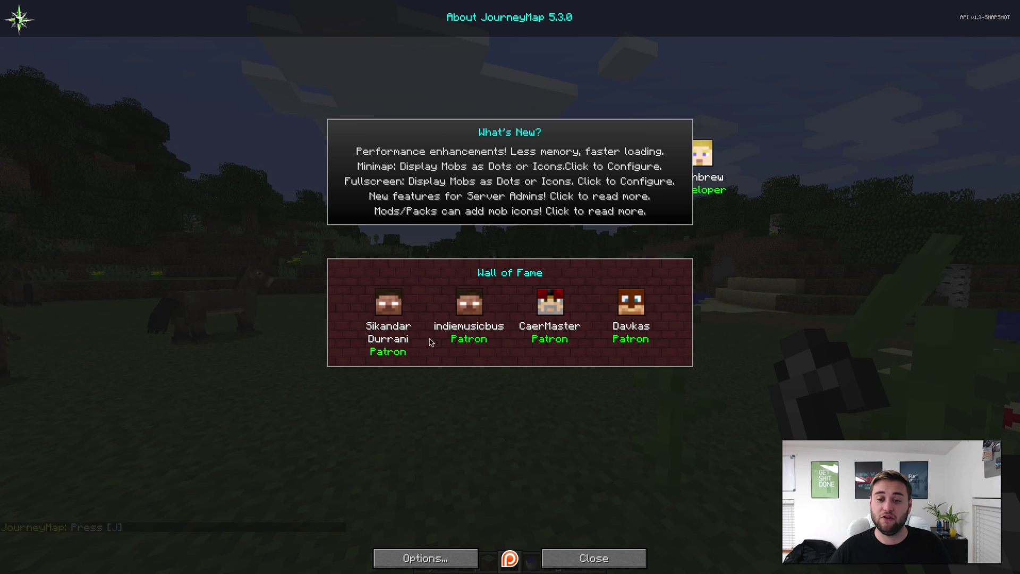
{"action": "left_click", "coordinate": [426, 558]}
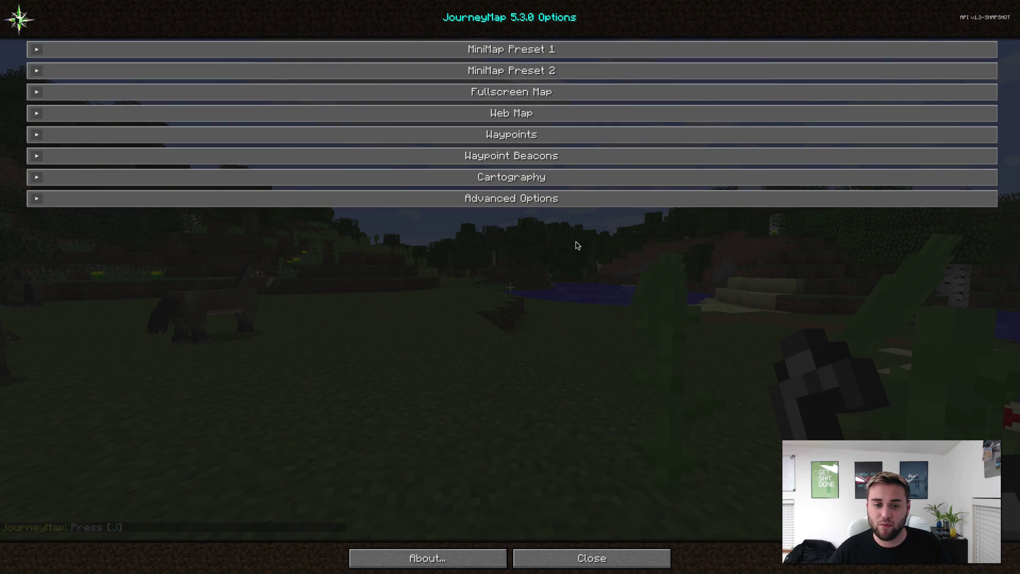
{"action": "key", "text": "Escape"}
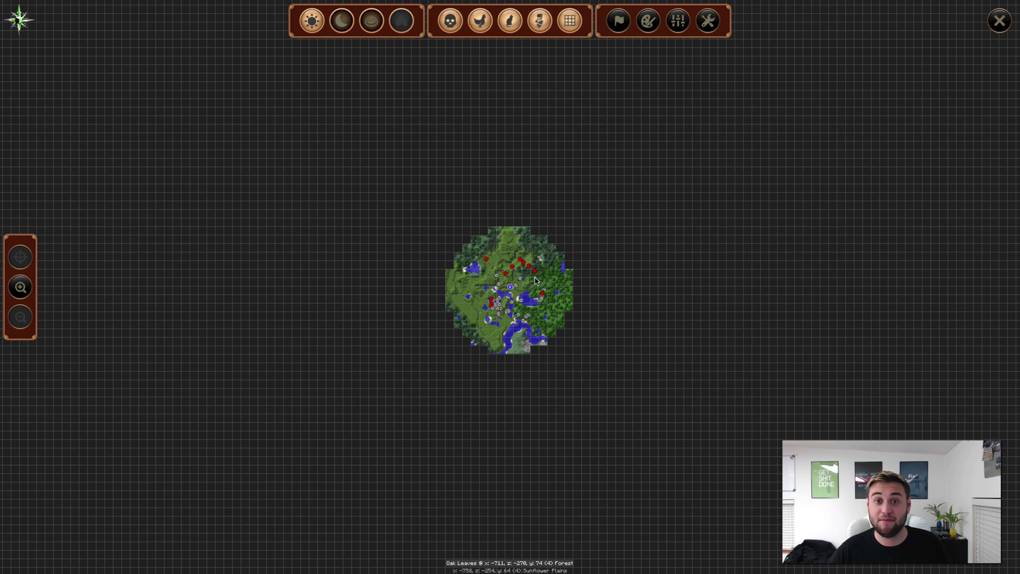
{"action": "key", "text": "Escape"}
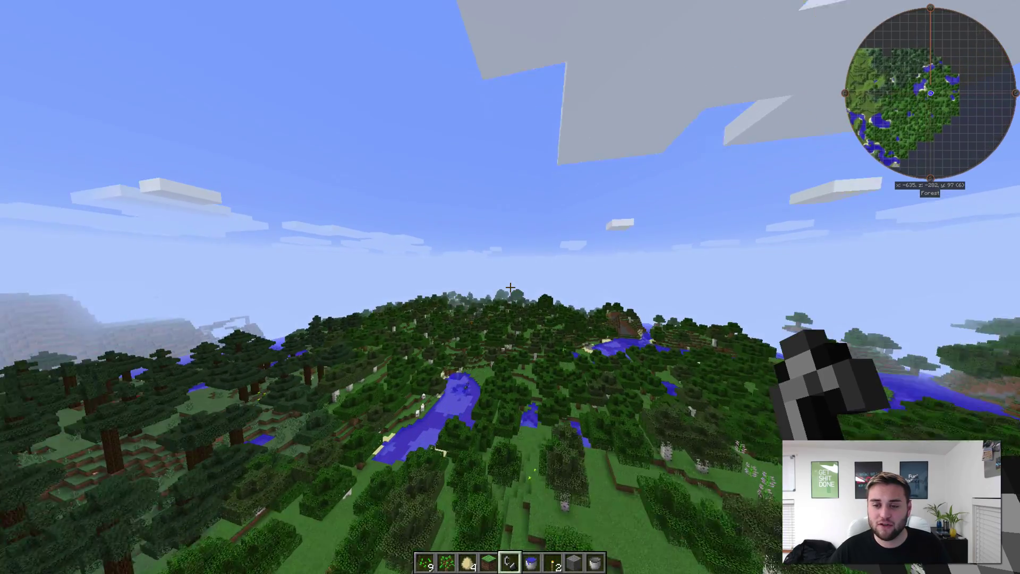
- Fly forward with W over the forest as the minimap charts new woodland and lakes
{"action": "key", "text": "w"}
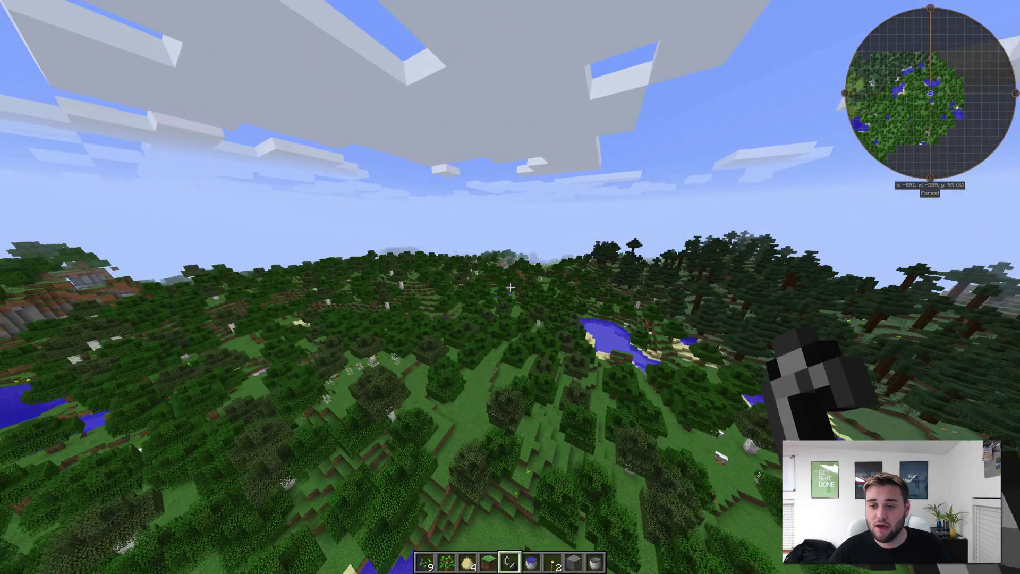